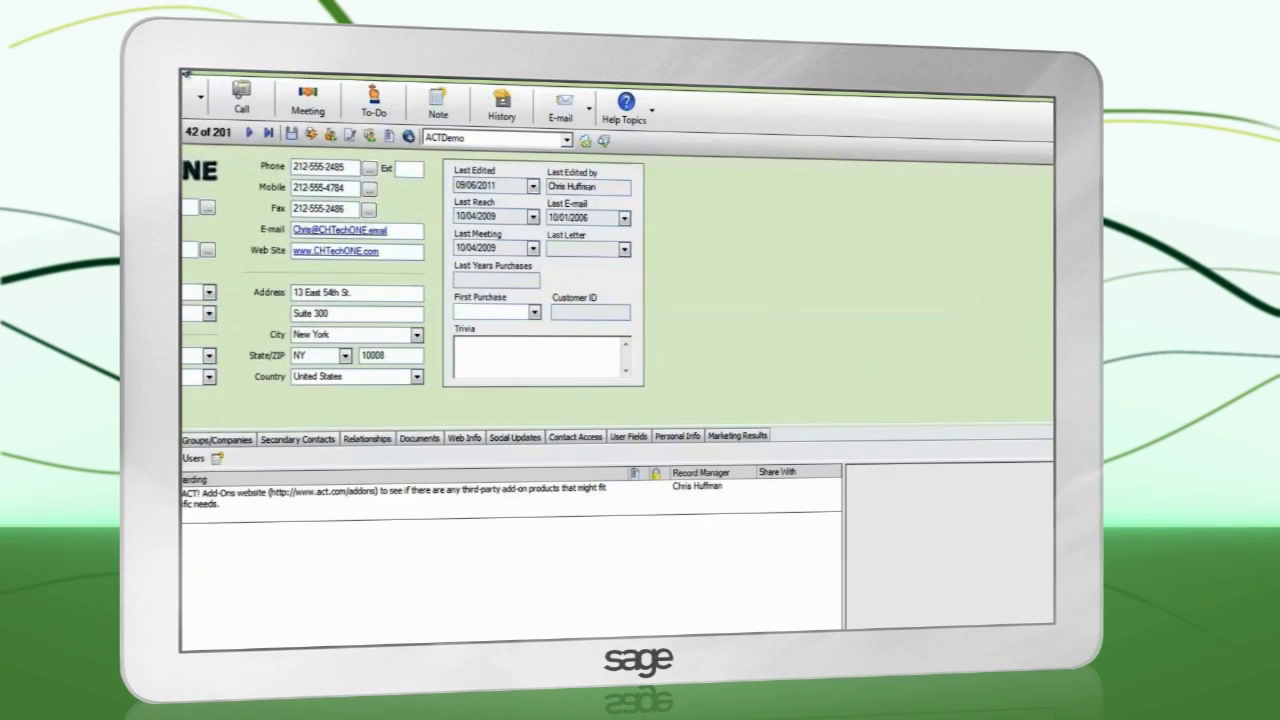
# Step: Start a new Character drop-down list named Products with automatic adding of user entries turned off
pyautogui.click(241, 72)
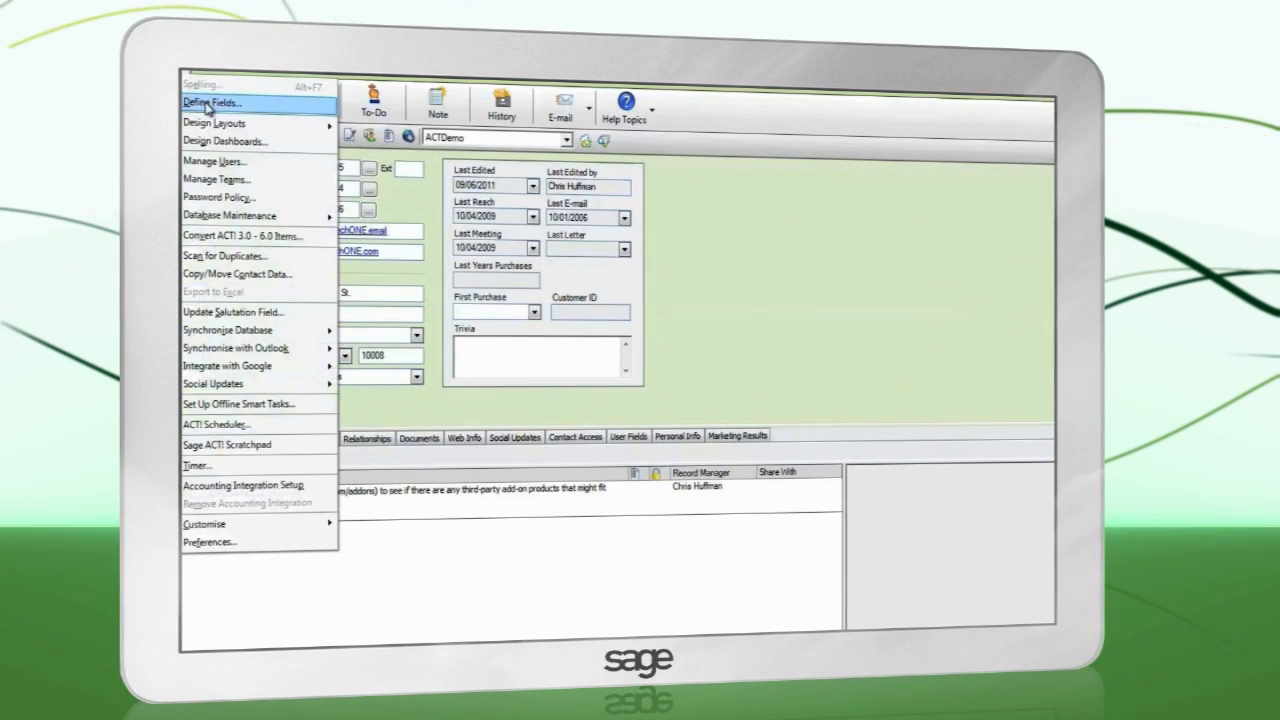
pyautogui.click(208, 104)
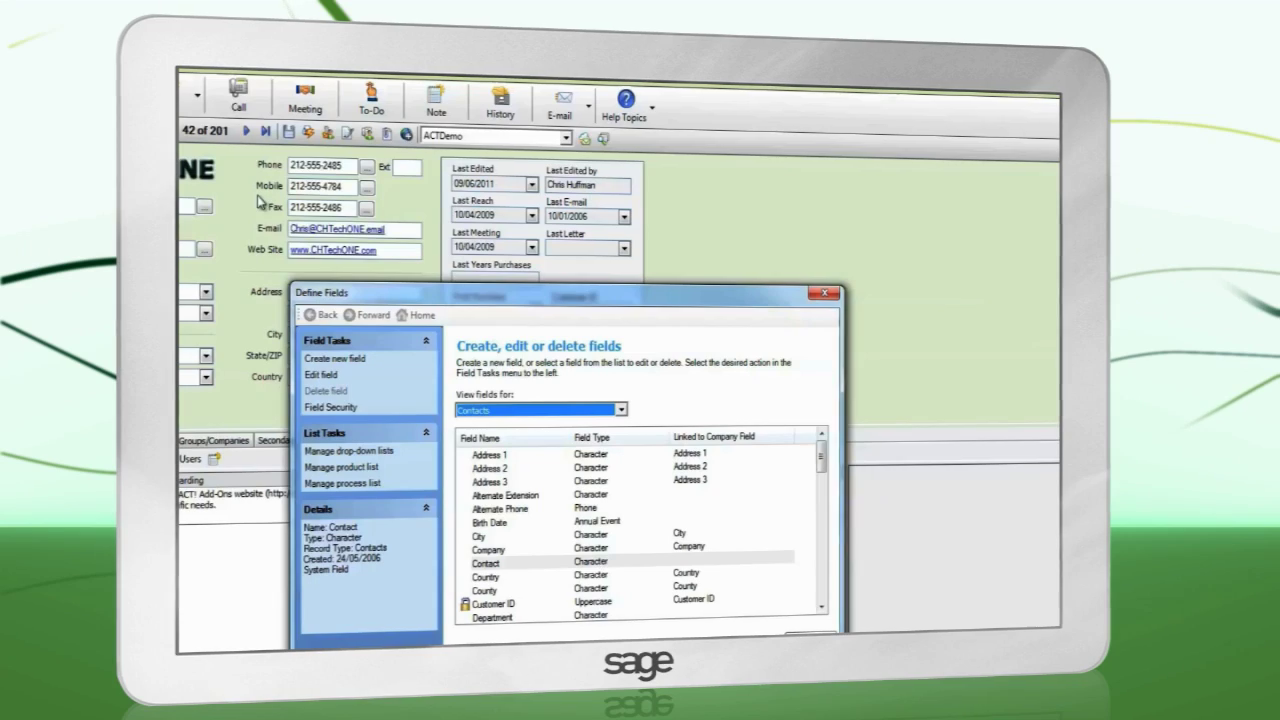
pyautogui.click(350, 451)
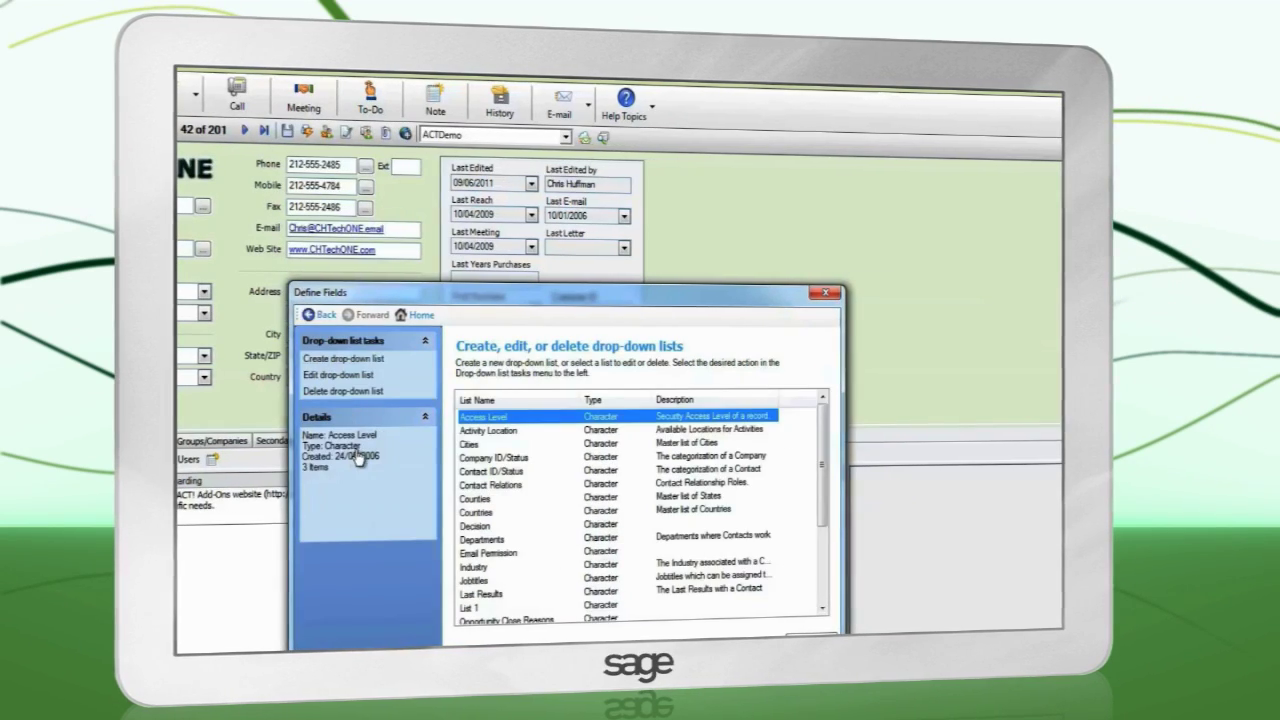
pyautogui.click(345, 358)
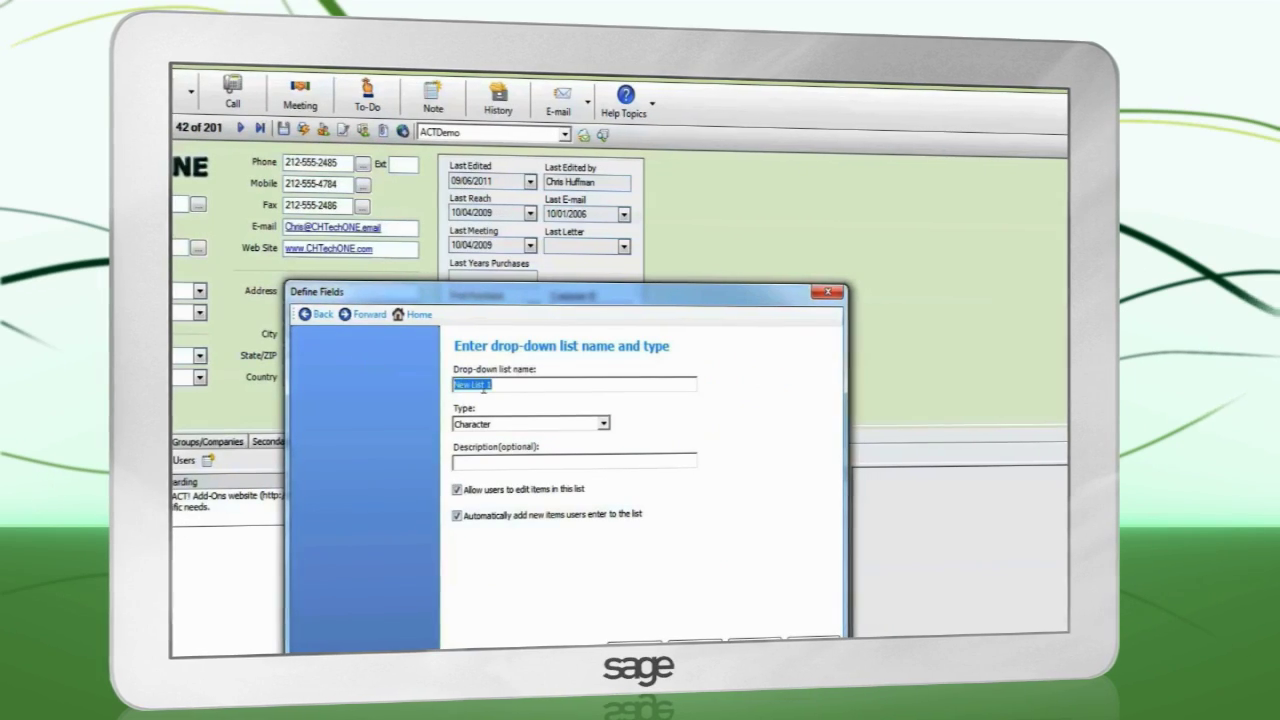
pyautogui.write('Products')
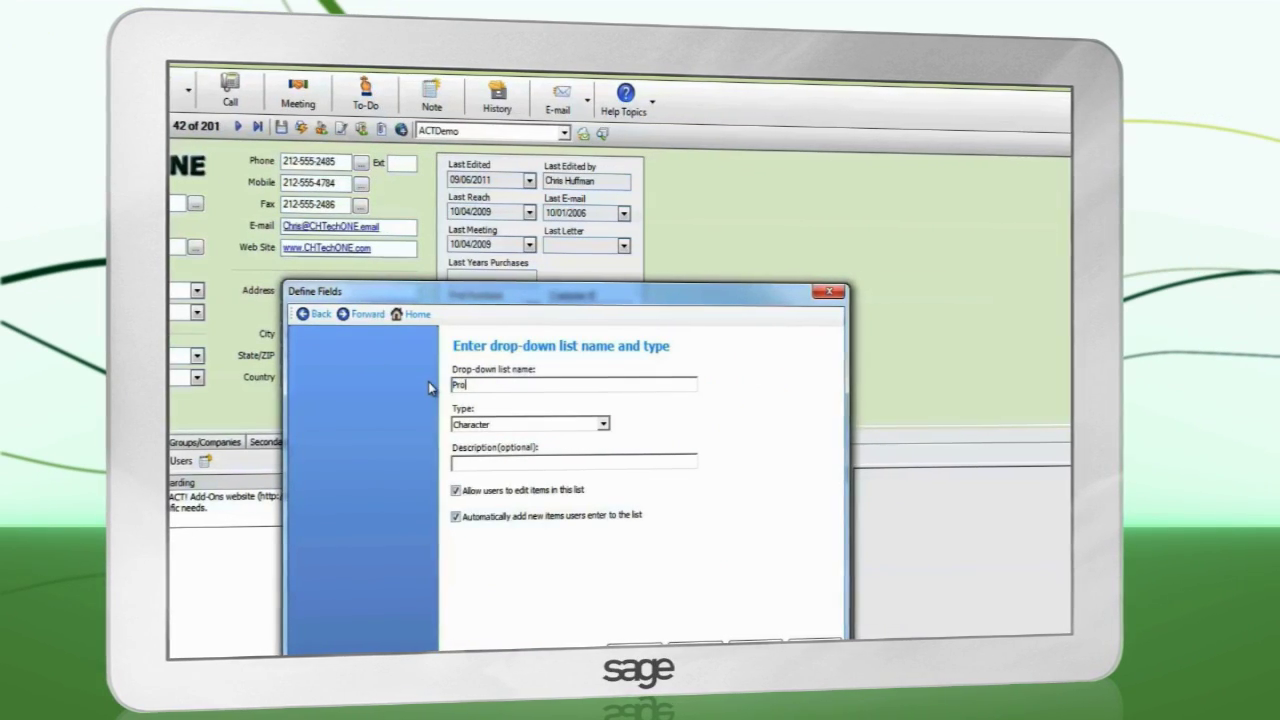
pyautogui.click(497, 421)
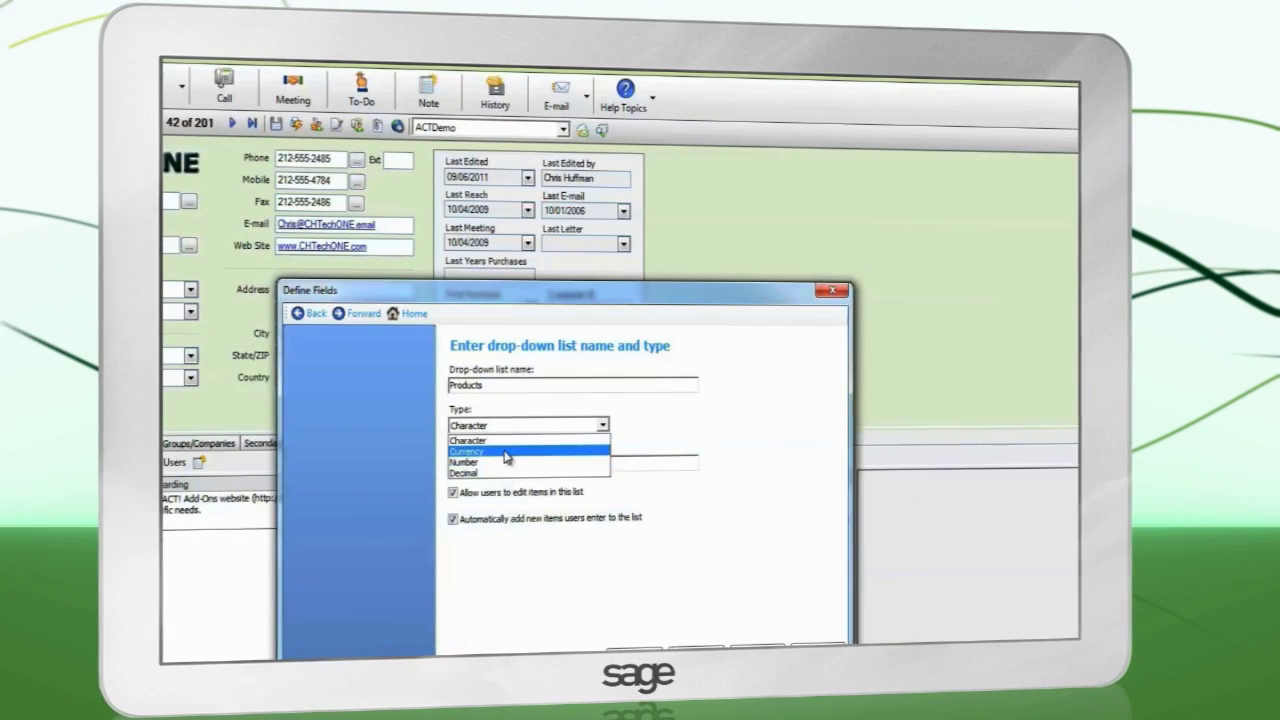
pyautogui.click(510, 442)
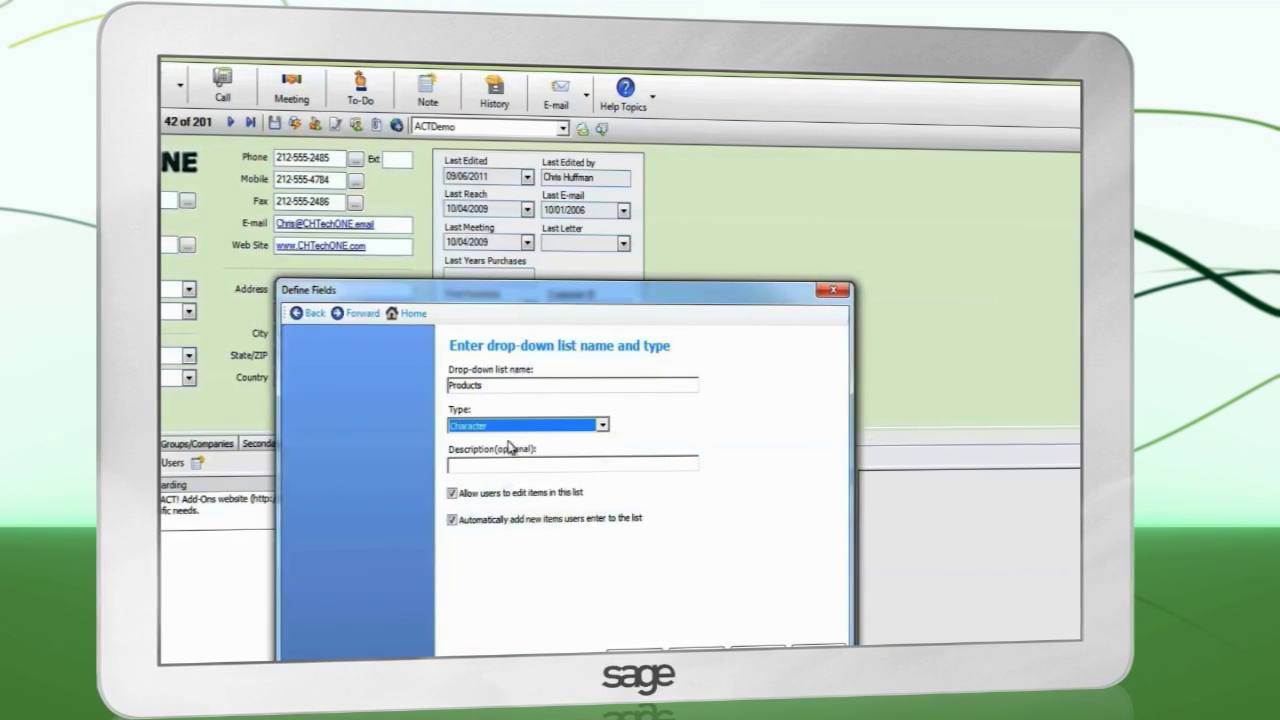
pyautogui.click(521, 524)
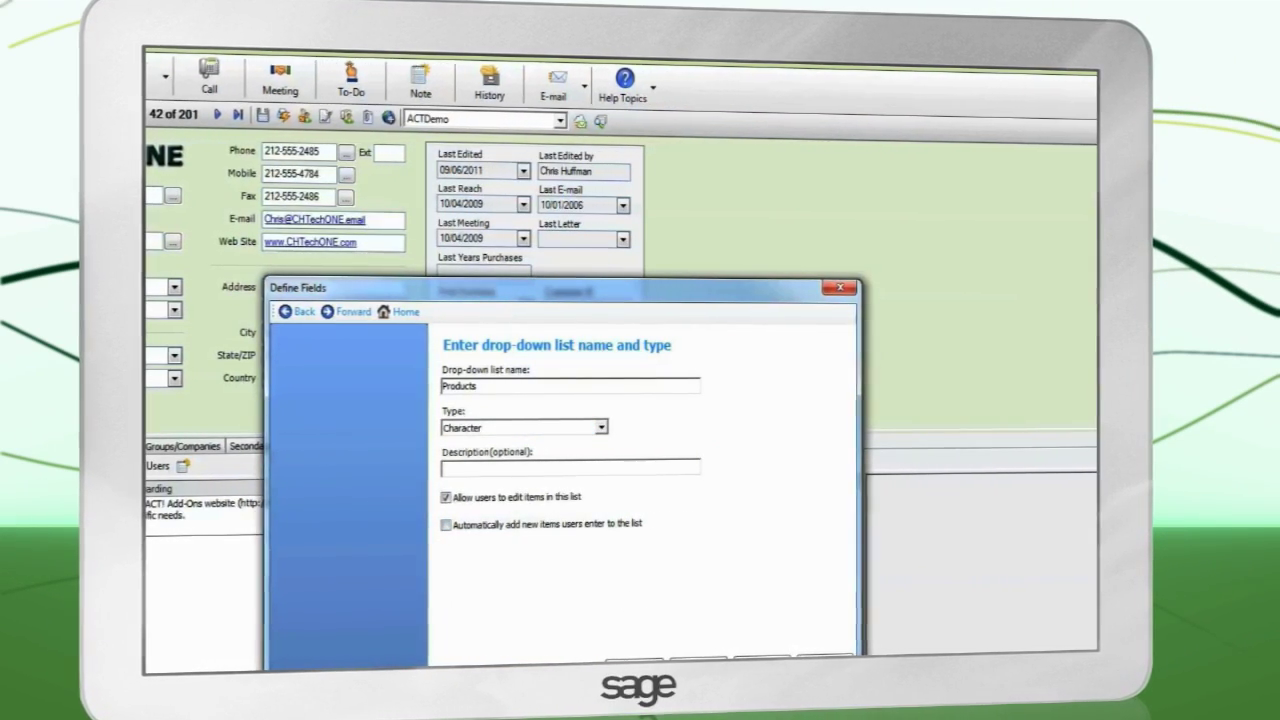
# Step: Enter the values Product 1, Product 2 and Product 3 and finish the Products list
pyautogui.click(697, 660)
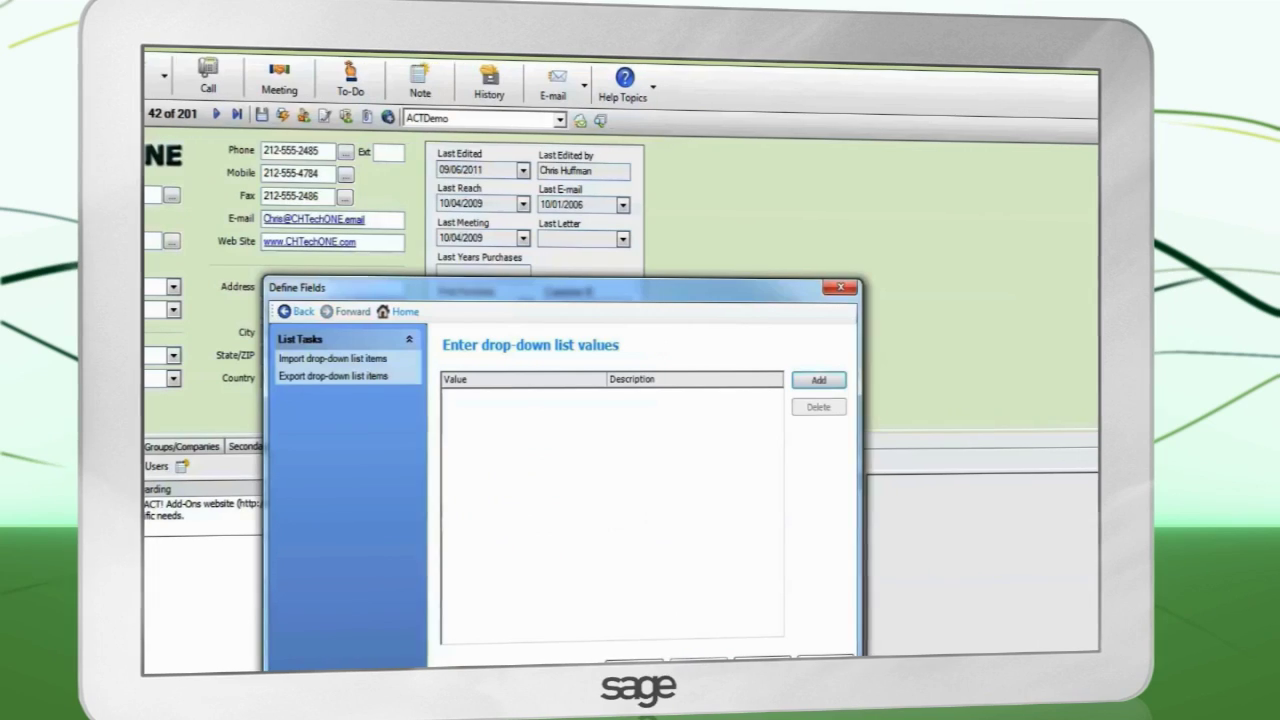
pyautogui.click(820, 382)
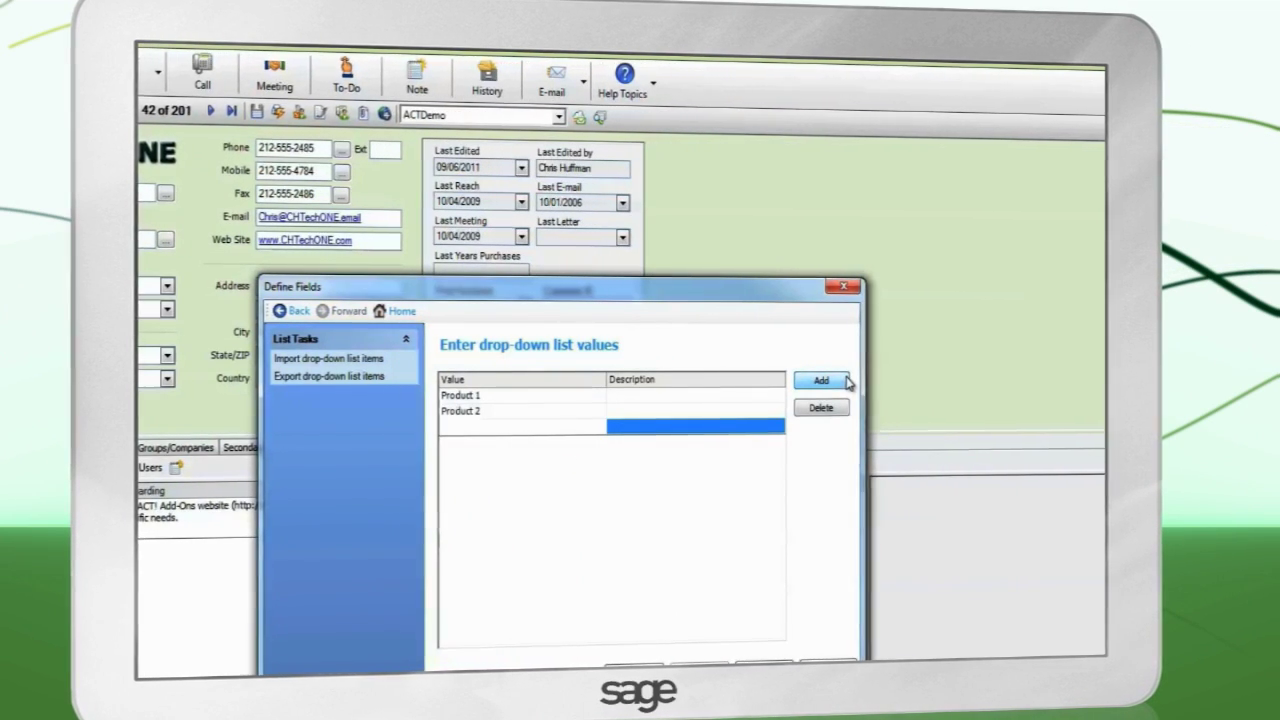
pyautogui.write('Product 3')
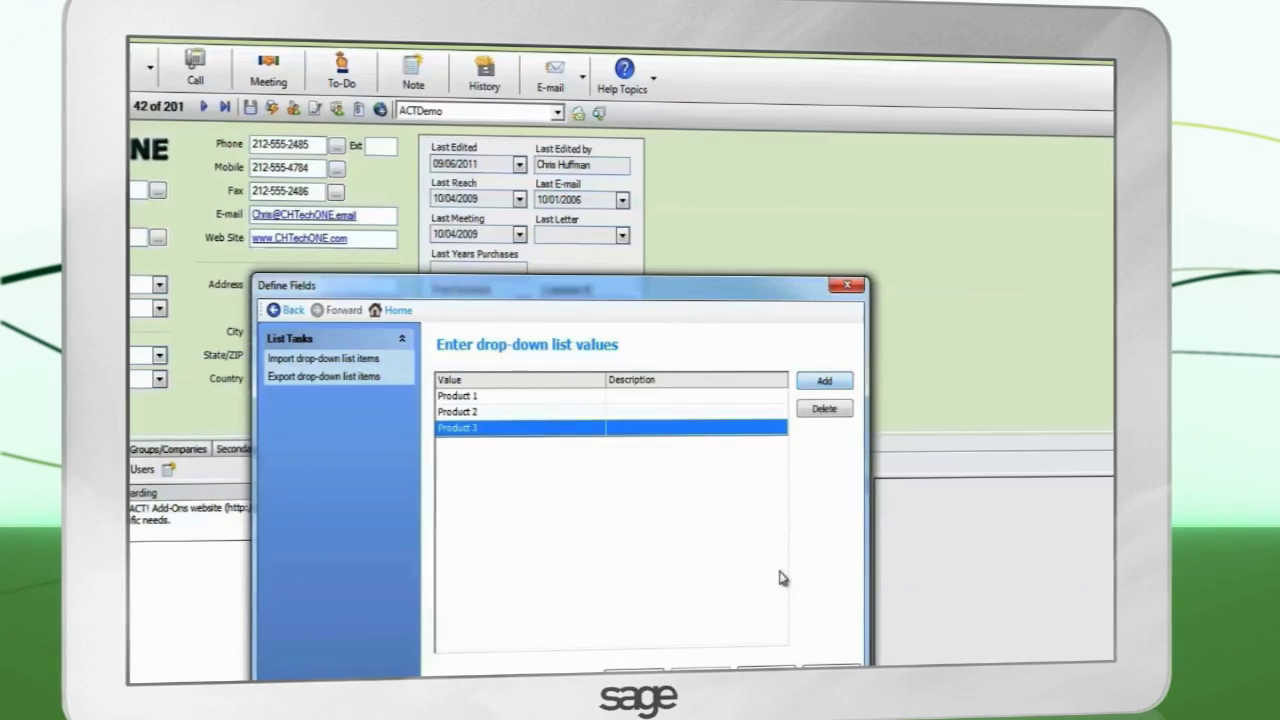
pyautogui.click(766, 669)
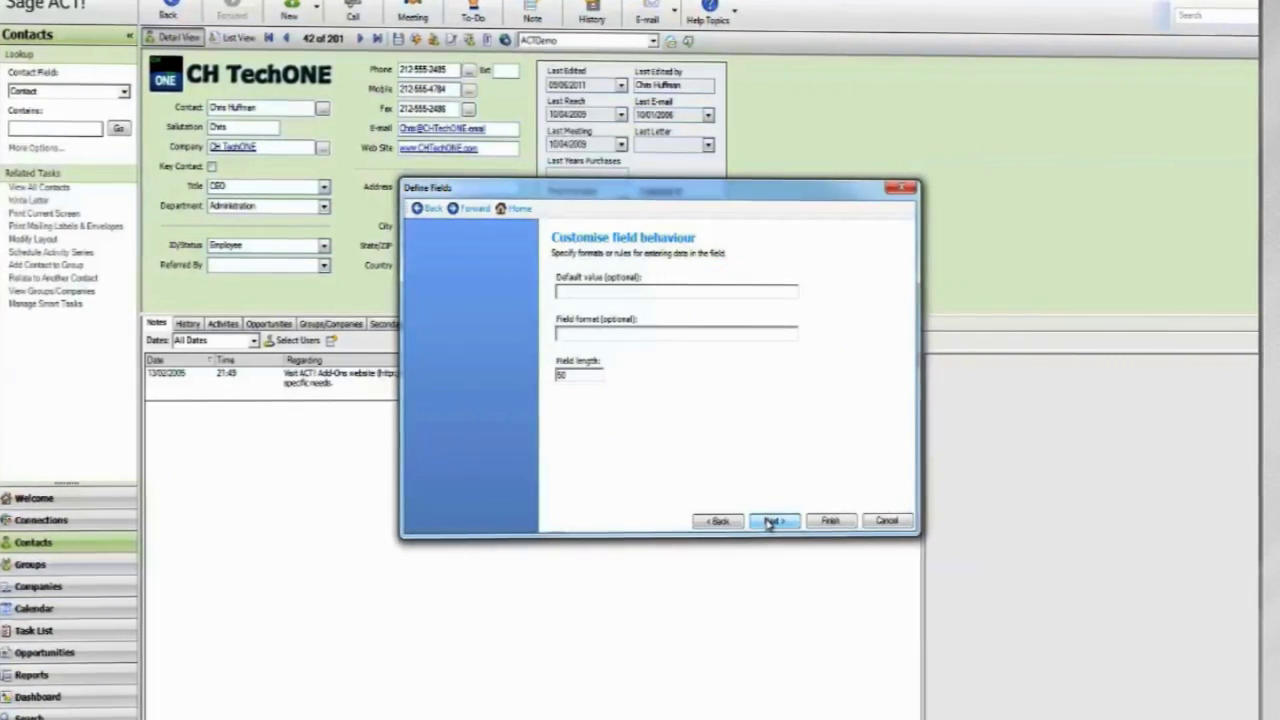
# Step: Change the Product List field length from 50 to 25 and continue to the trigger settings
pyautogui.doubleClick(578, 375)
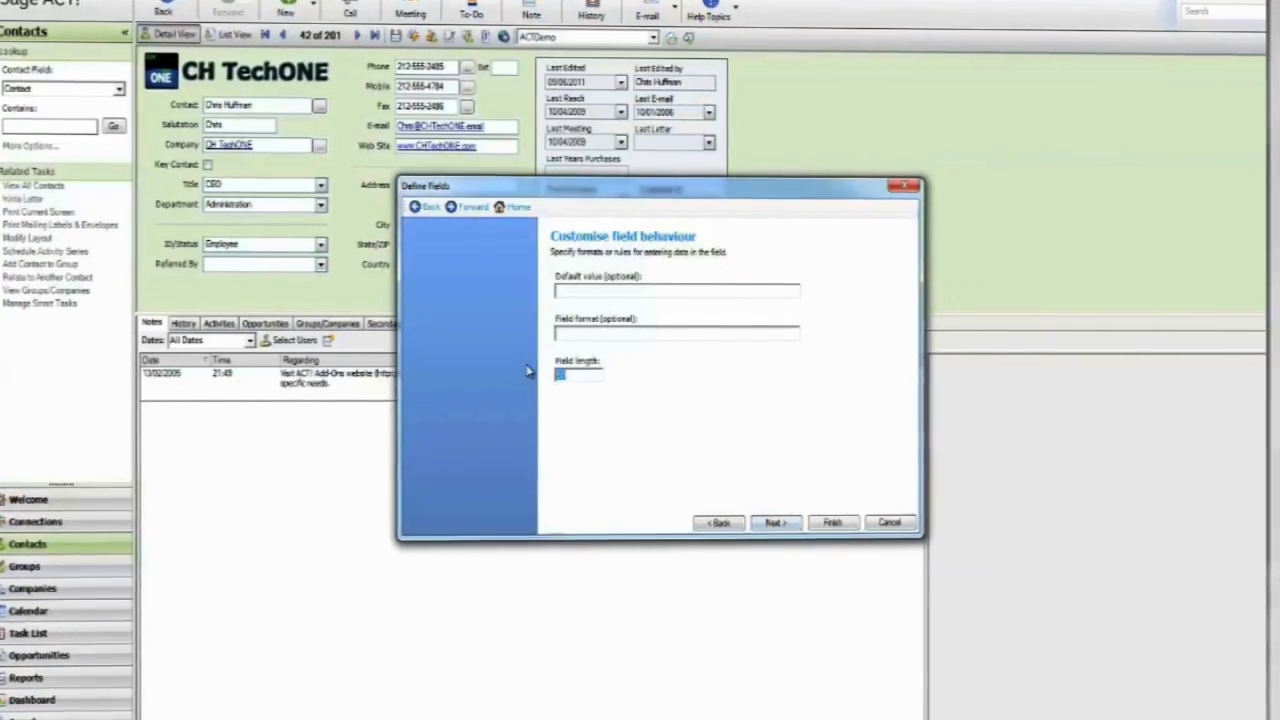
pyautogui.write('25')
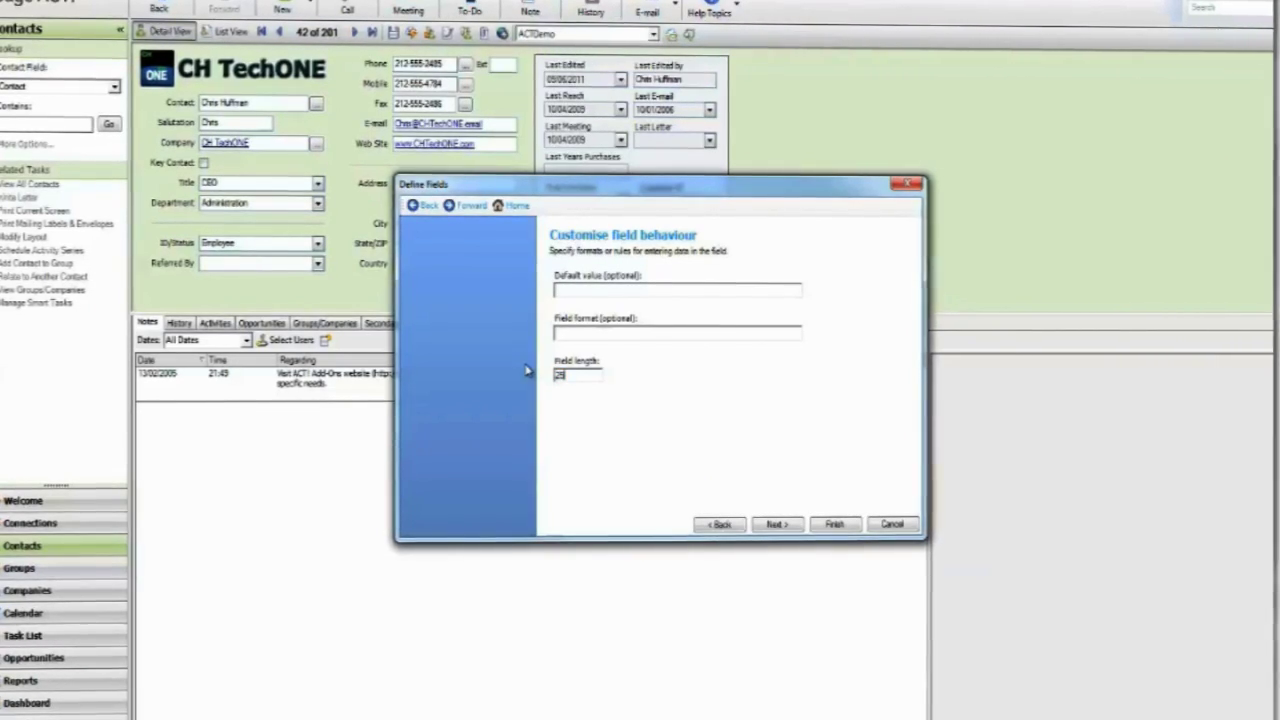
pyautogui.click(767, 525)
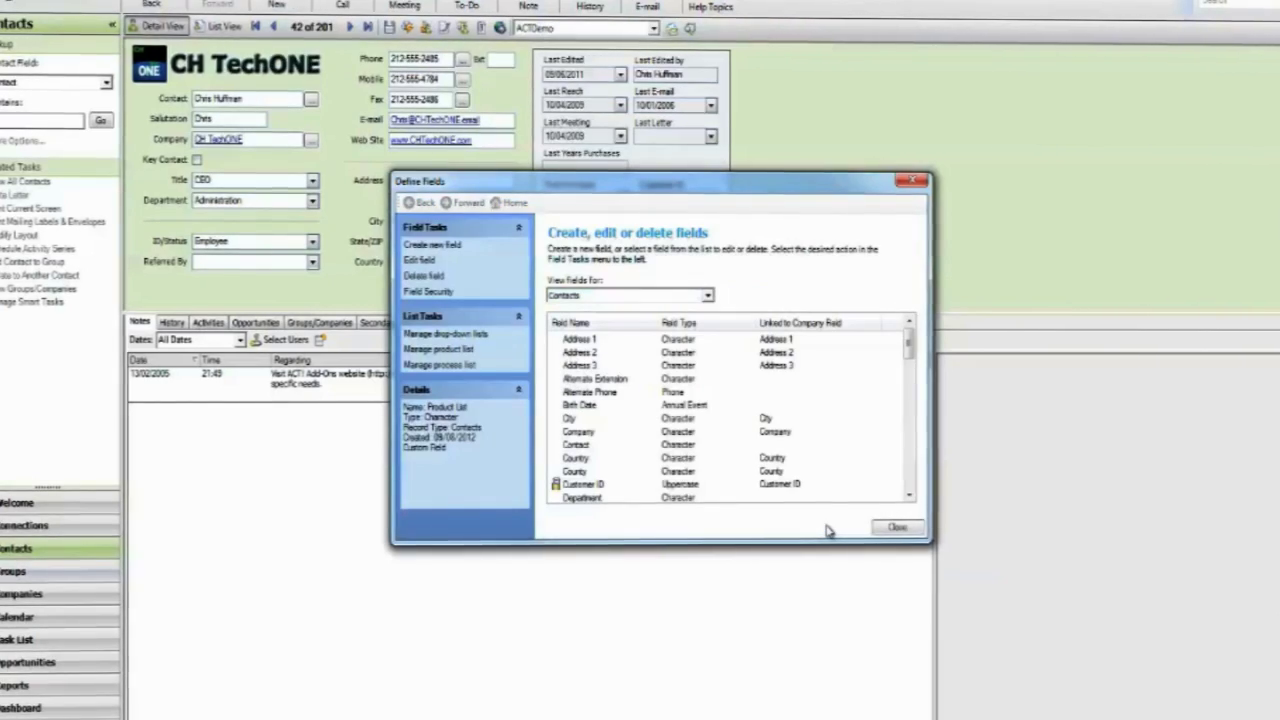
# Step: Close field definitions without modifying the layout, then open the Contact layout for design
pyautogui.click(900, 530)
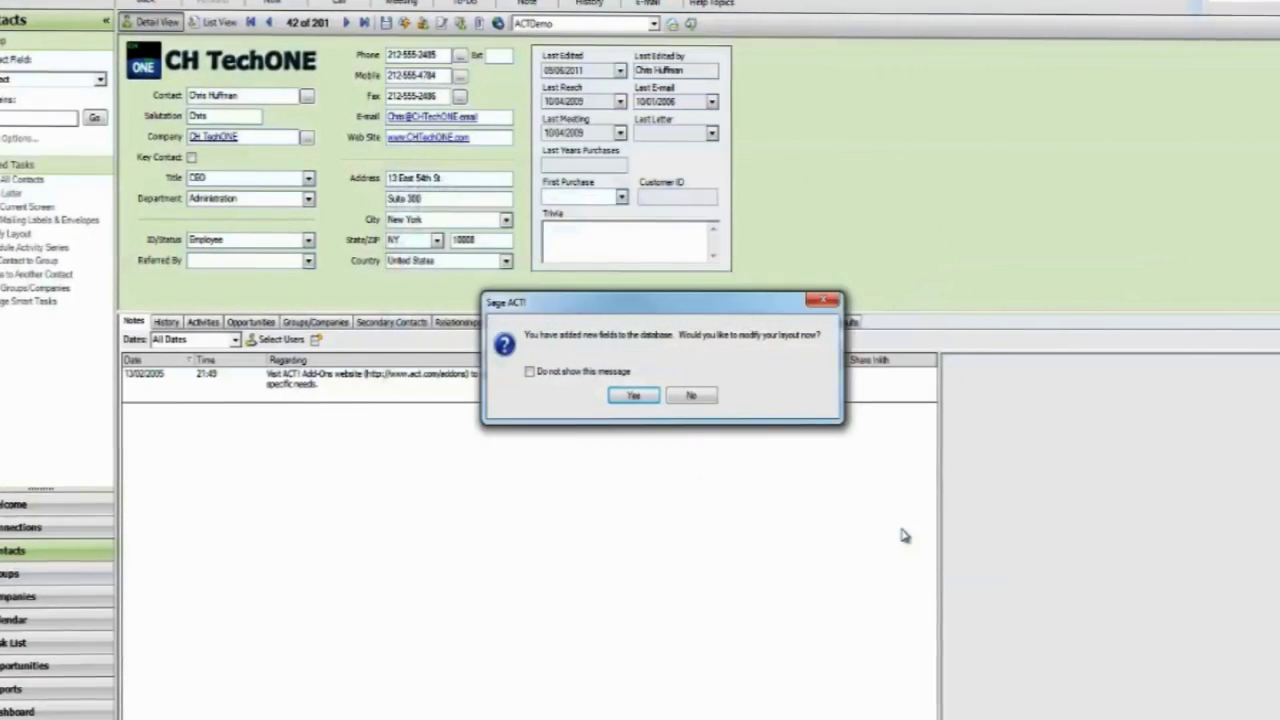
pyautogui.click(707, 397)
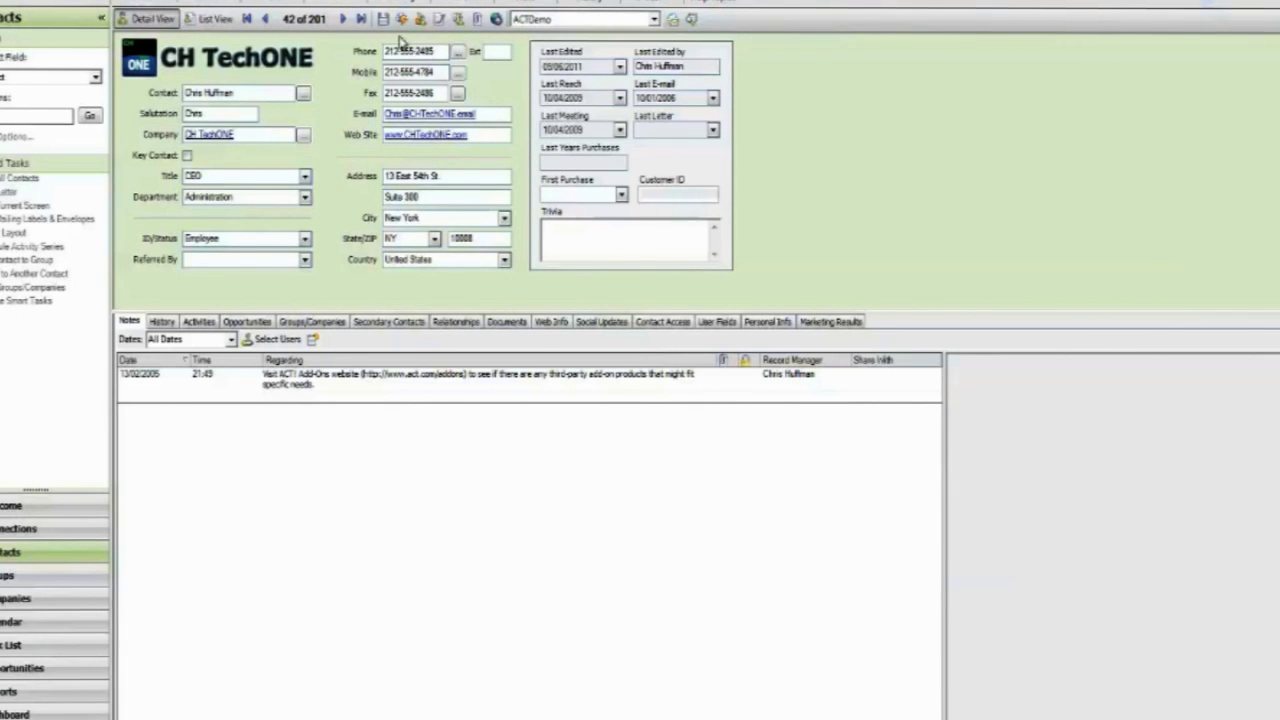
pyautogui.hotkey('alt', 't')
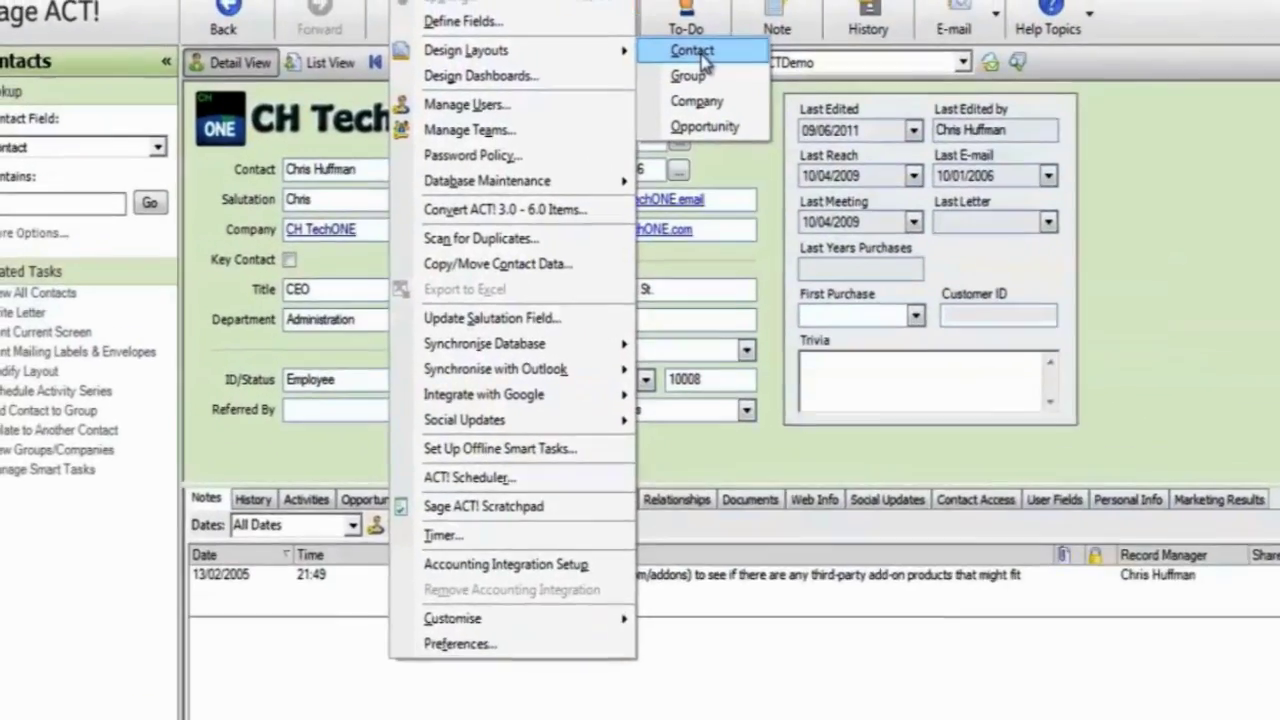
pyautogui.click(467, 12)
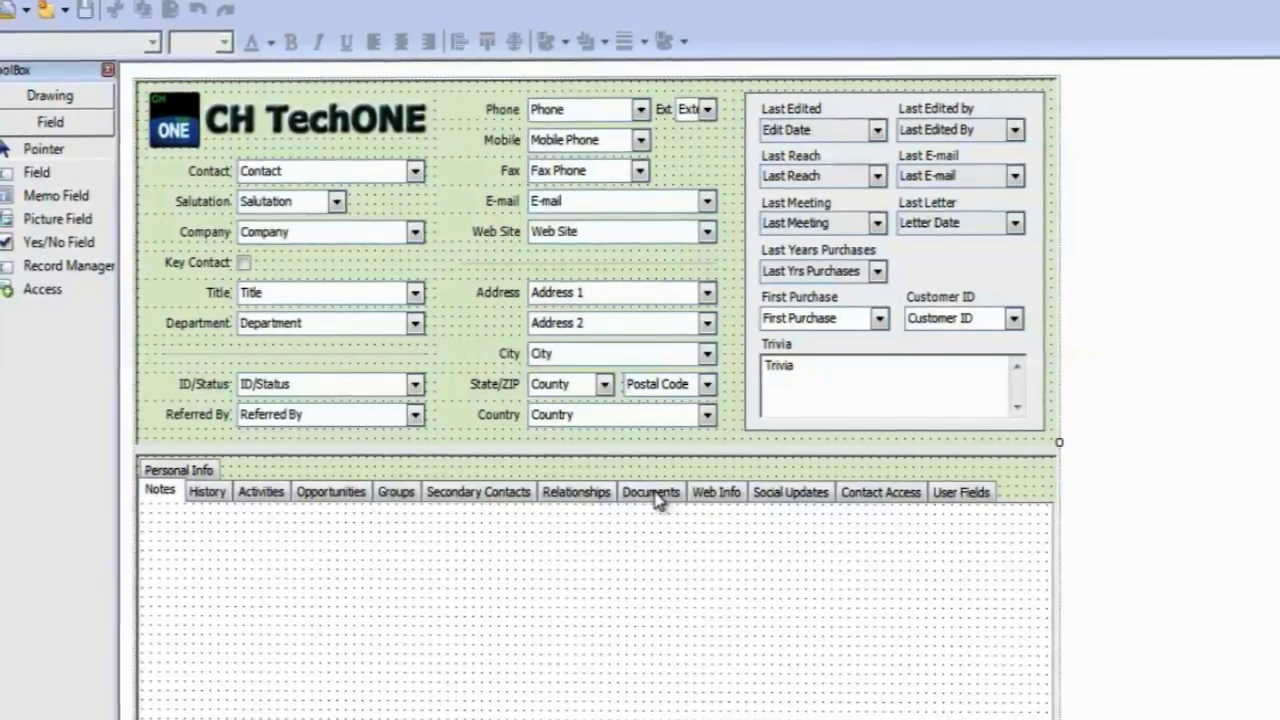
# Step: Add a tab named Products to the Contact layout through Edit > Tabs
pyautogui.click(52, 2)
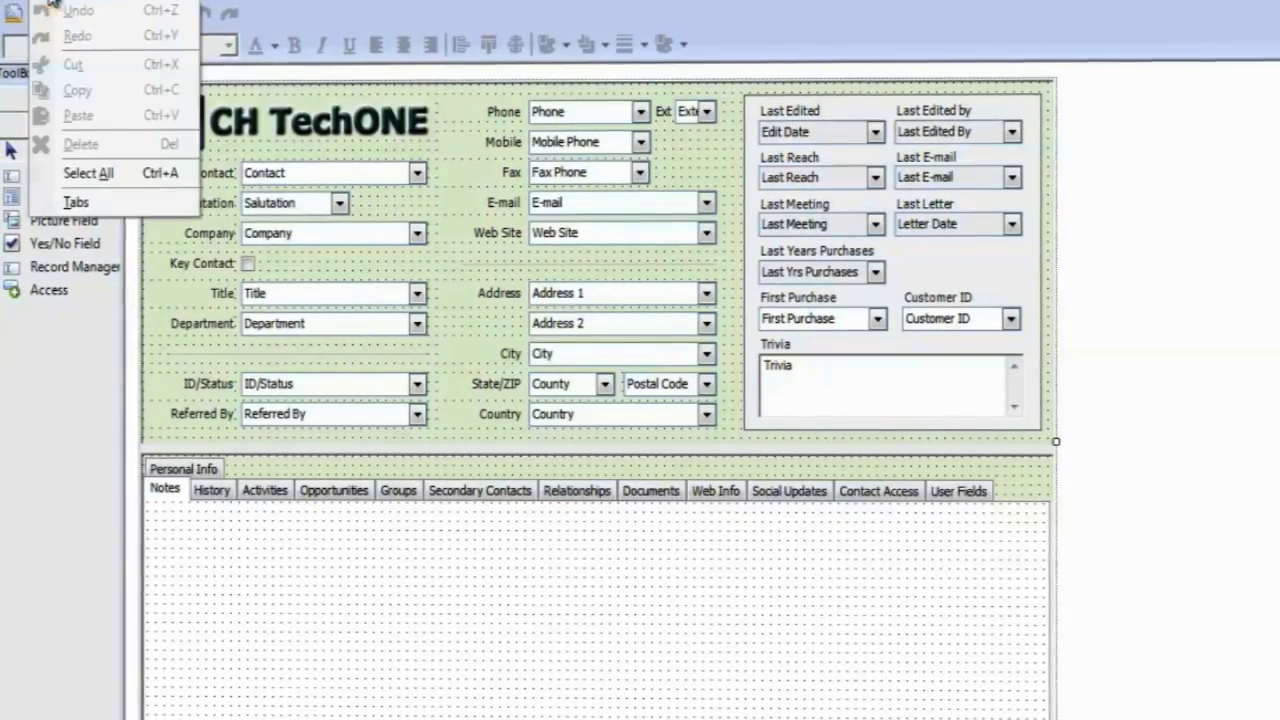
pyautogui.click(128, 206)
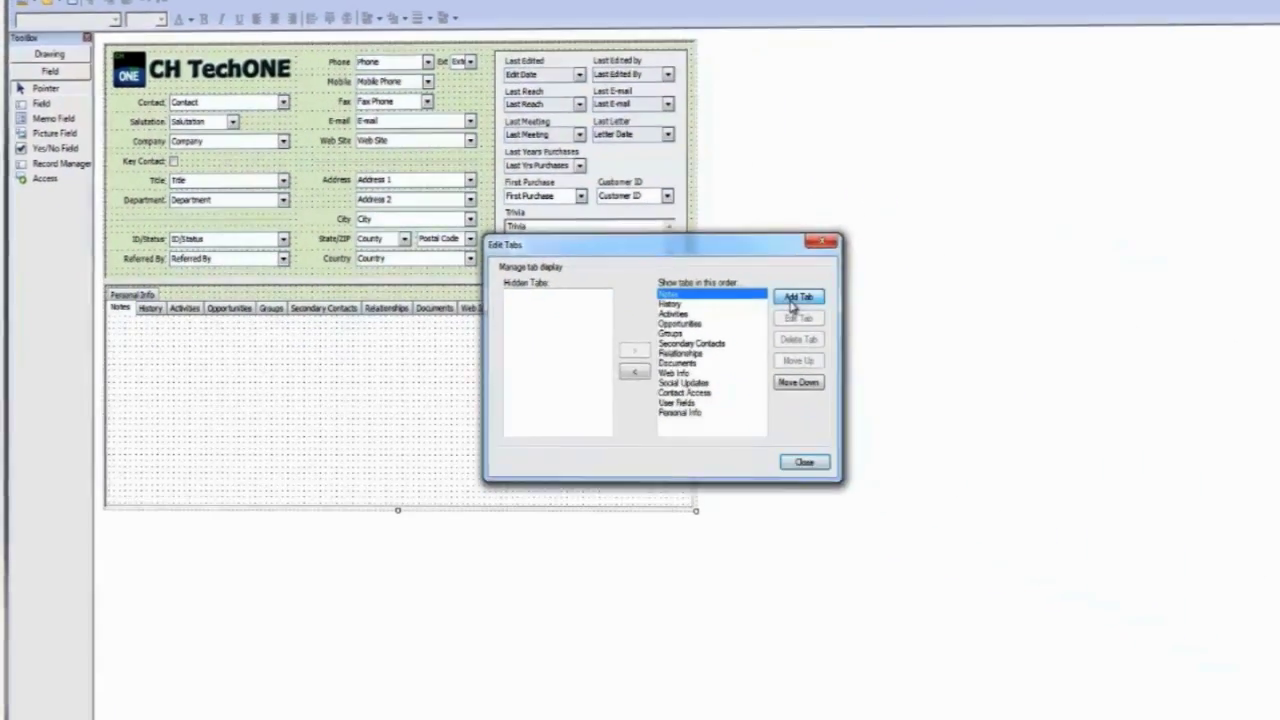
pyautogui.click(1192, 467)
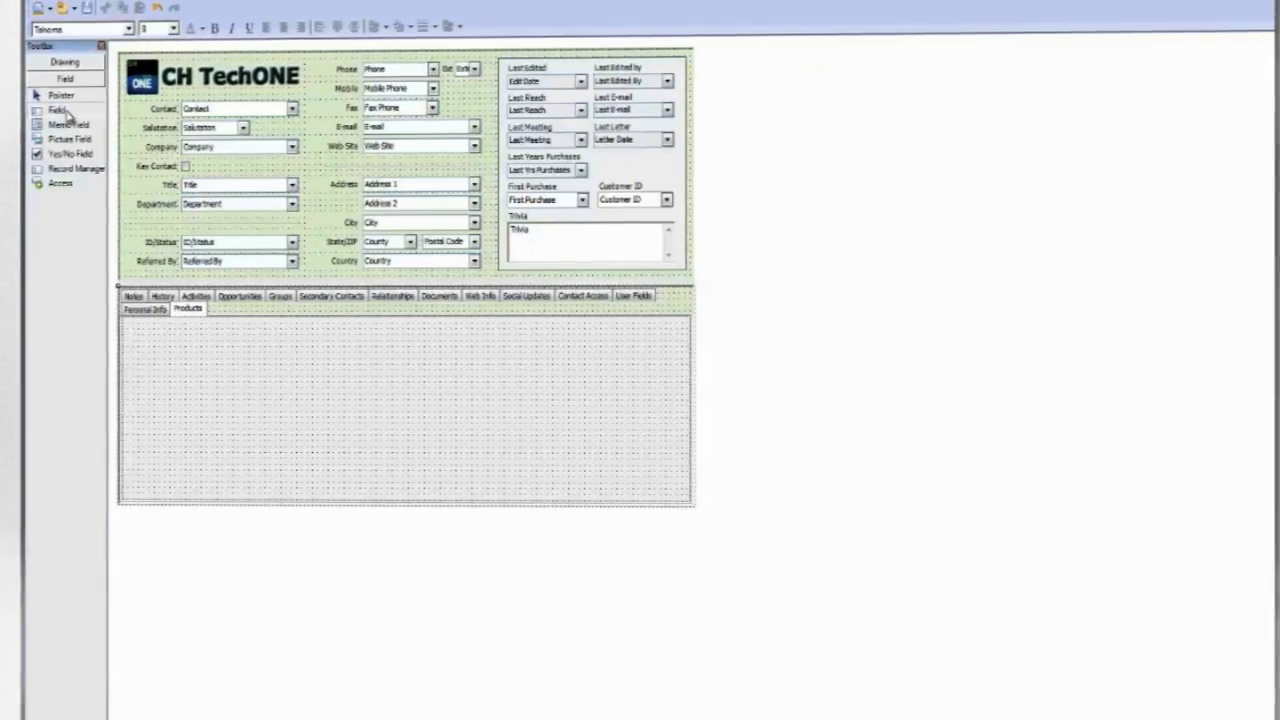
# Step: Draw a field box on the Products tab and place the labelled Product List field in it
pyautogui.click(66, 114)
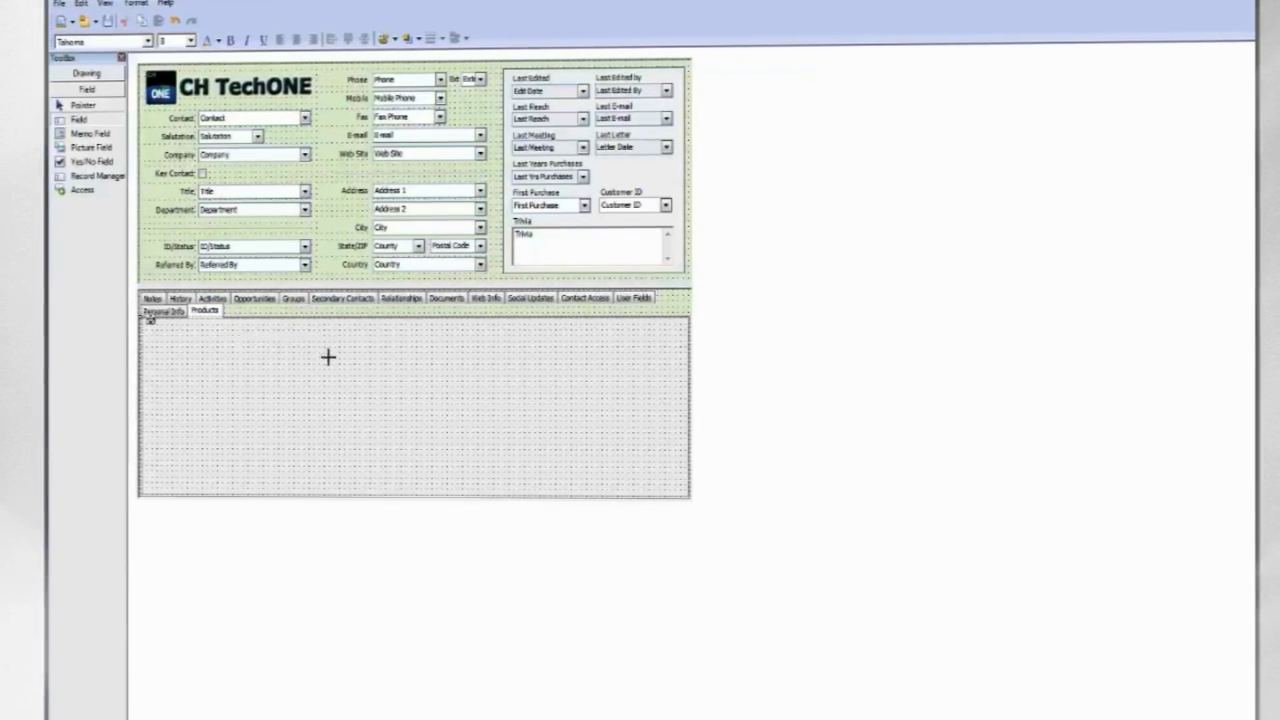
pyautogui.moveTo(237, 332); pyautogui.dragTo(359, 355)
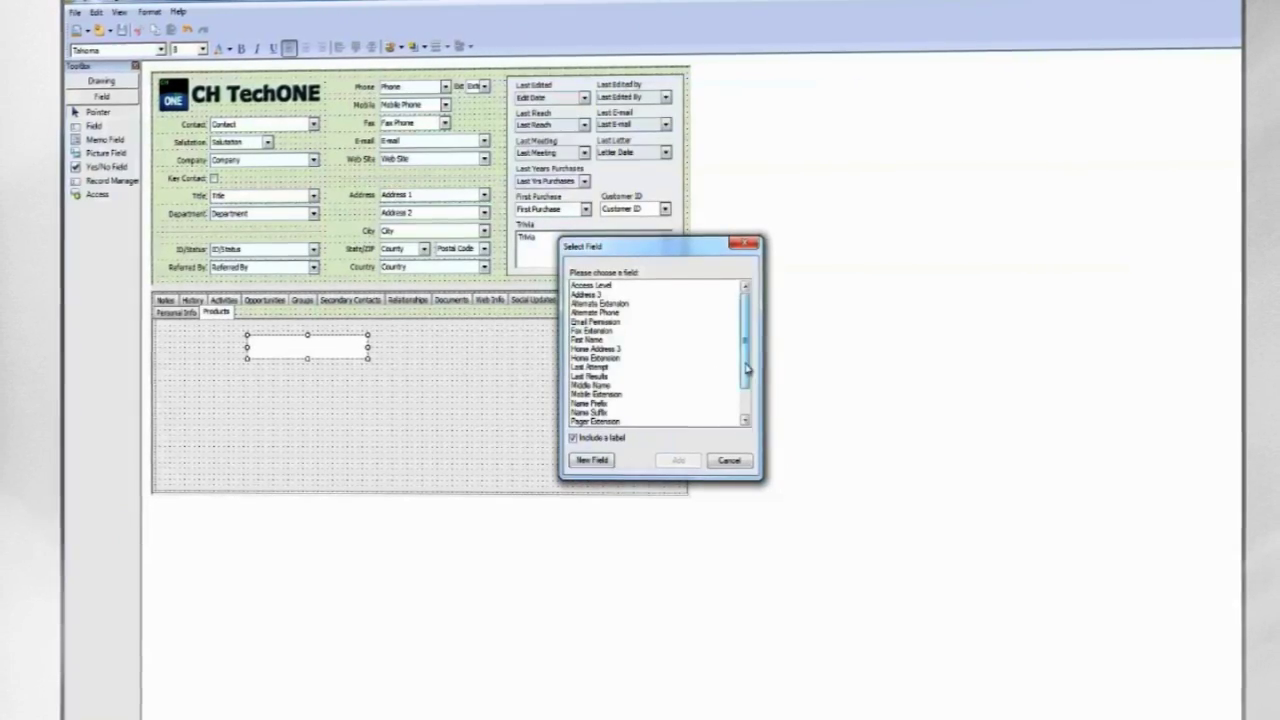
pyautogui.moveTo(746, 370); pyautogui.dragTo(750, 395)
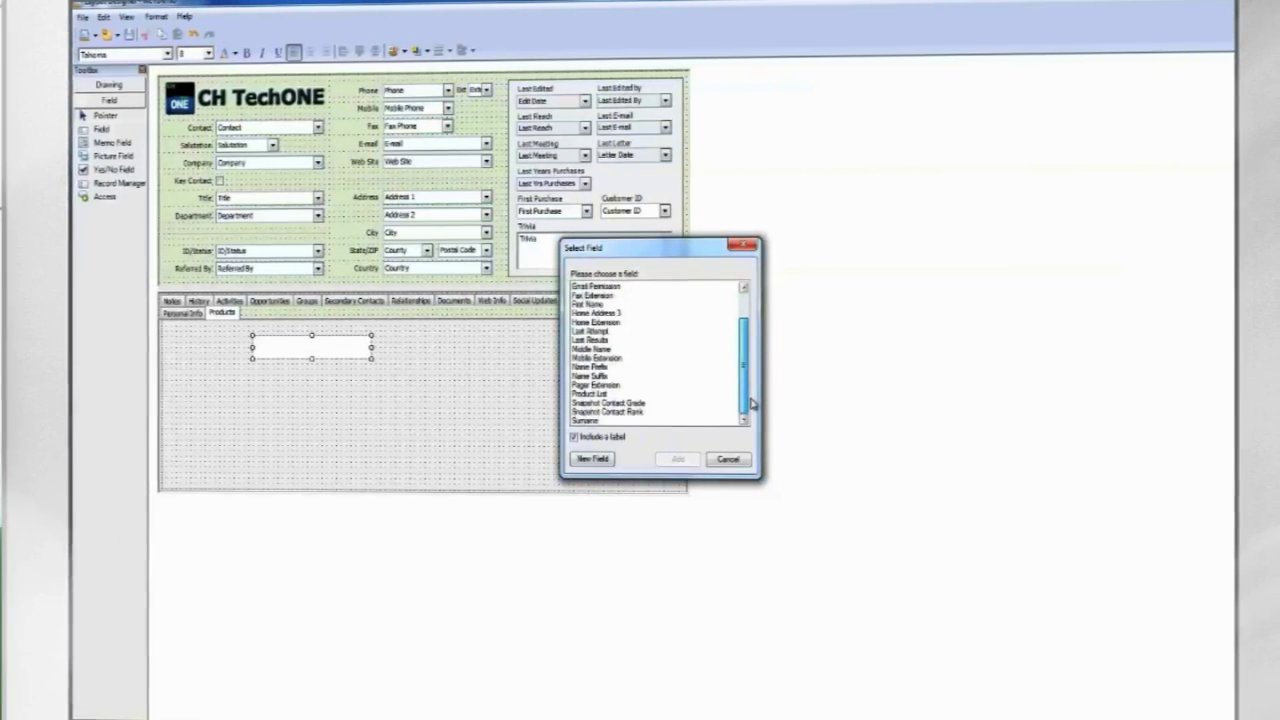
pyautogui.click(599, 394)
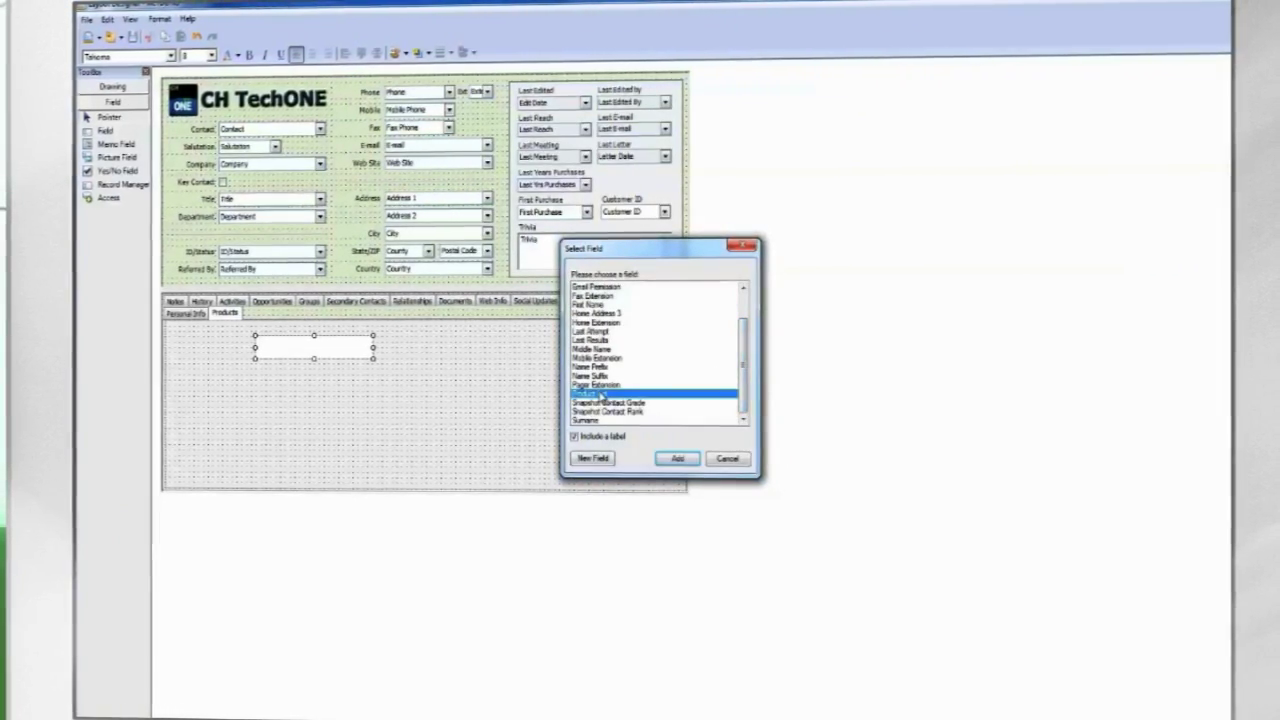
pyautogui.click(676, 458)
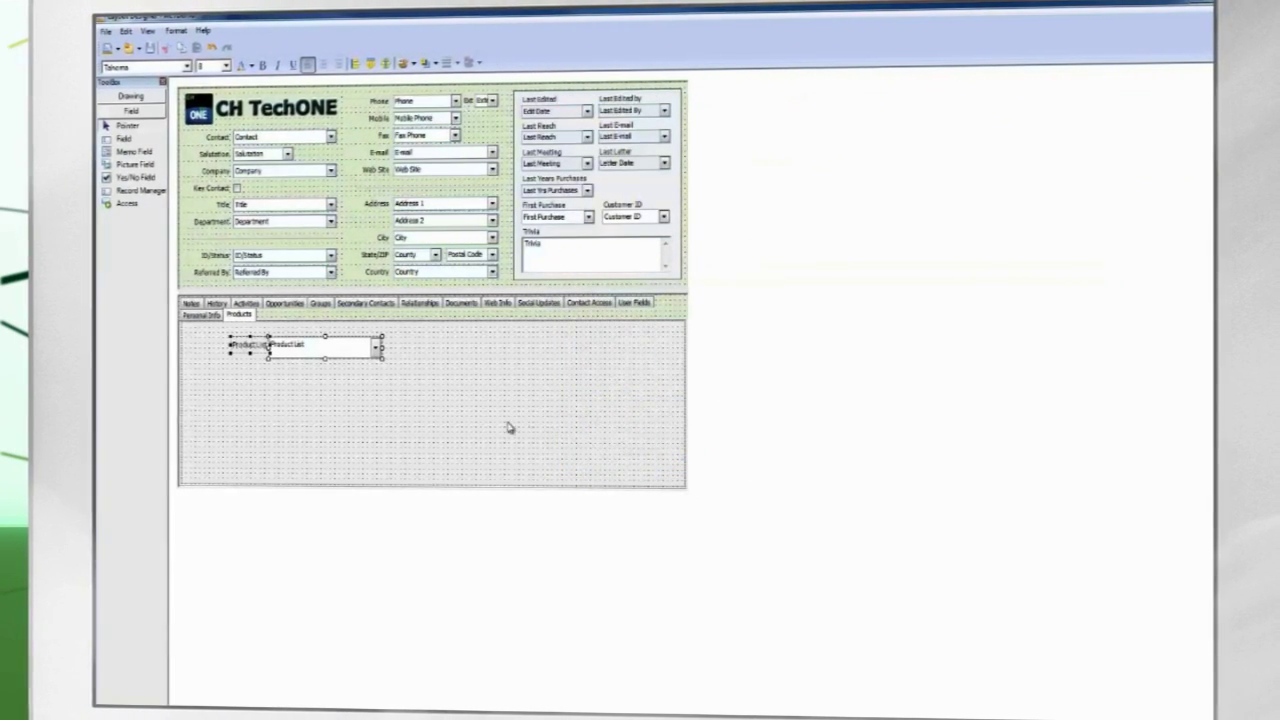
pyautogui.click(340, 392)
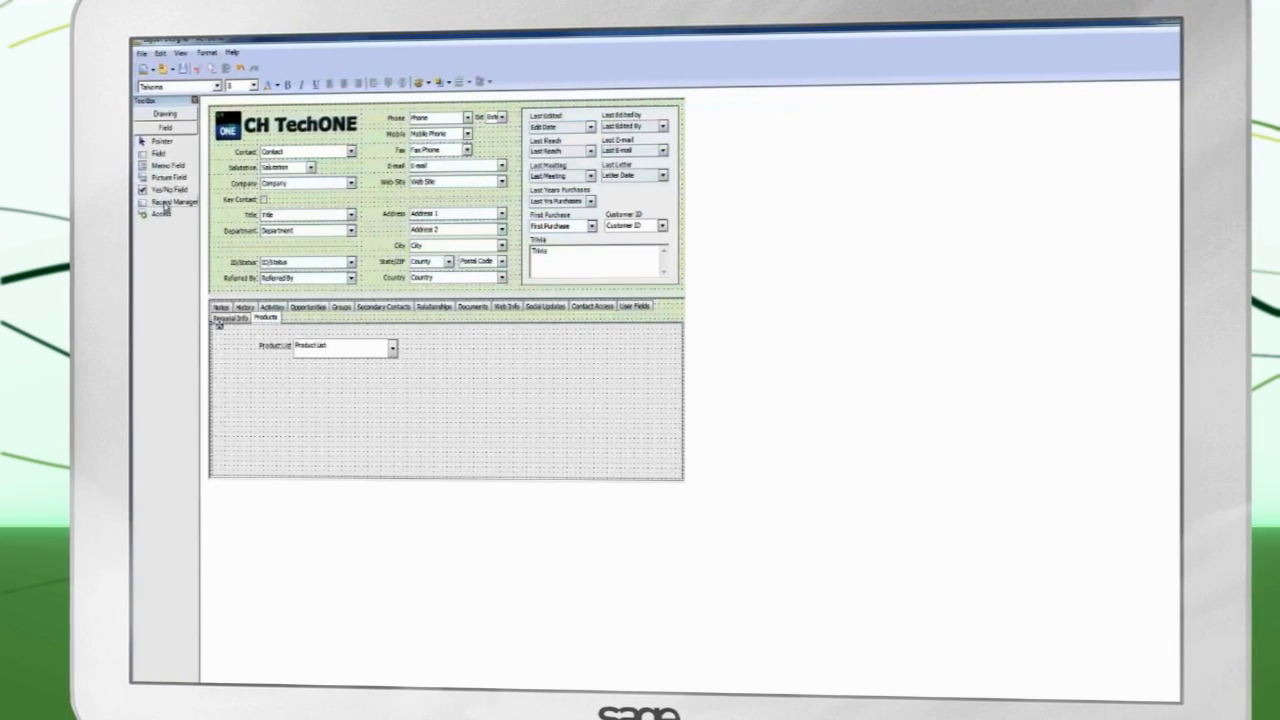
# Step: Give the Product List field a red font colour in its properties
pyautogui.click(338, 347)
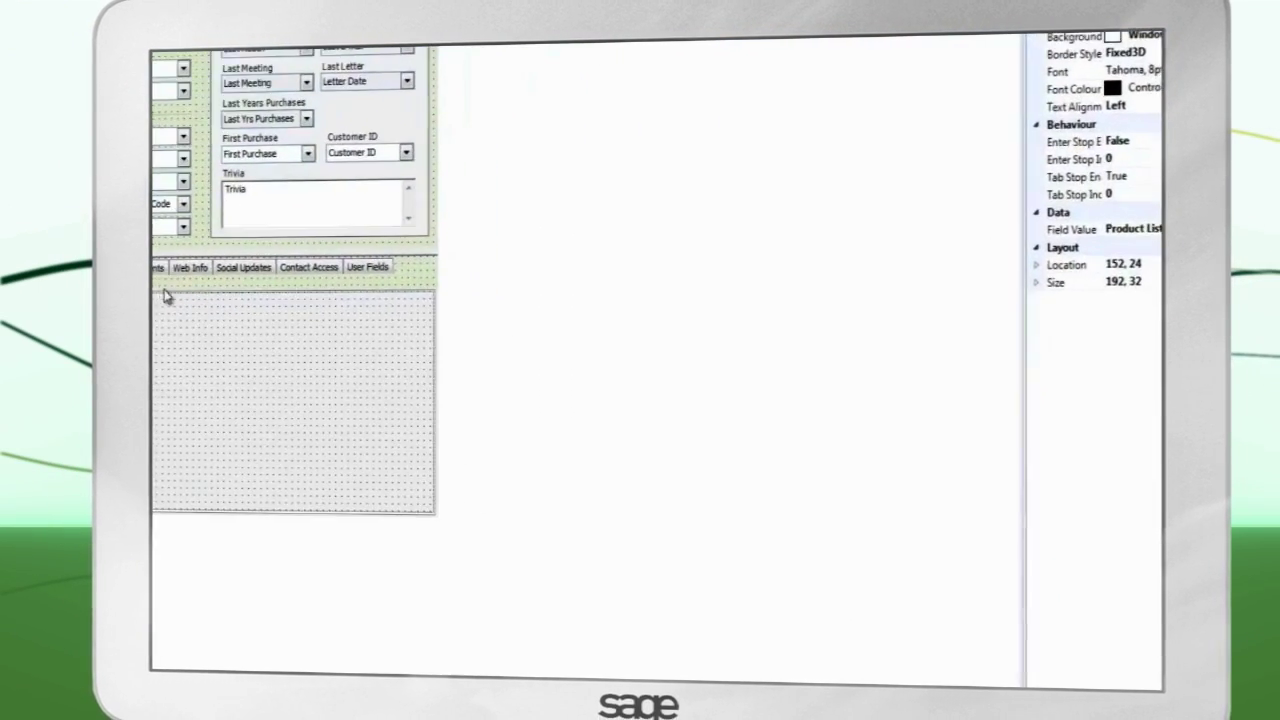
pyautogui.click(1128, 91)
pyautogui.click(1150, 91)
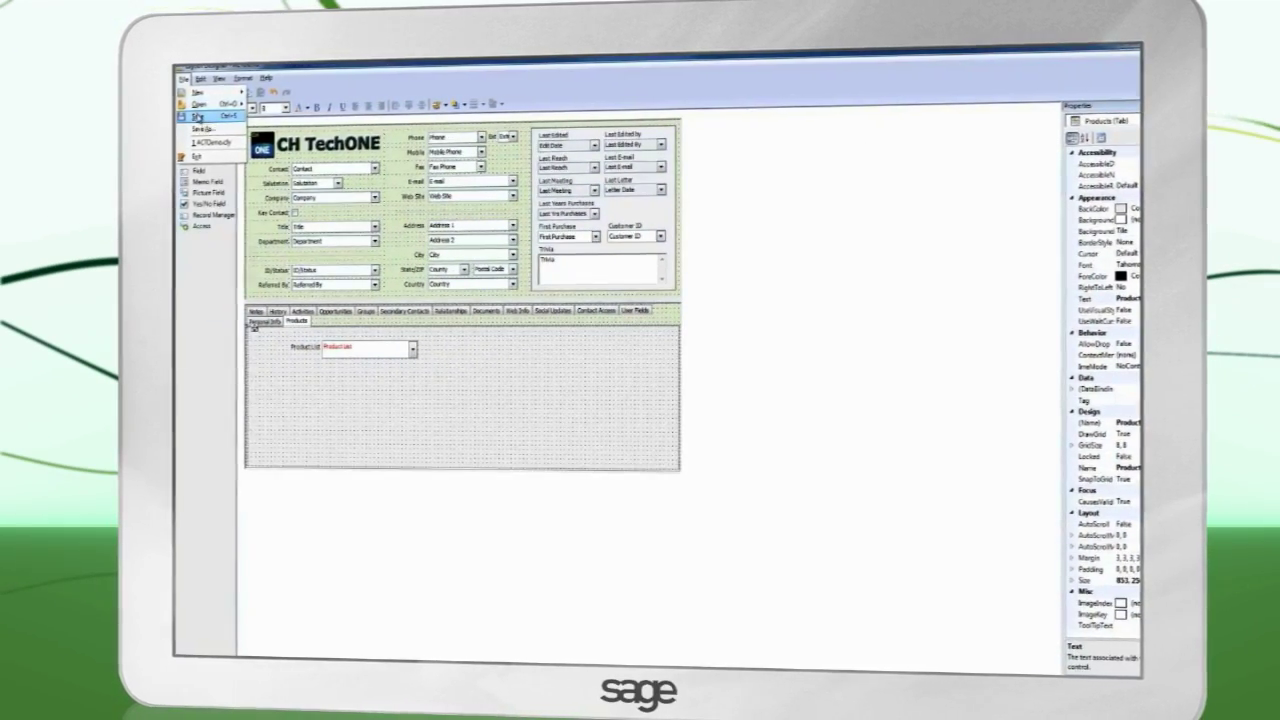
# Step: Save the layout, then set the contact's Product List to Product 2 on the Products tab
pyautogui.click(197, 117)
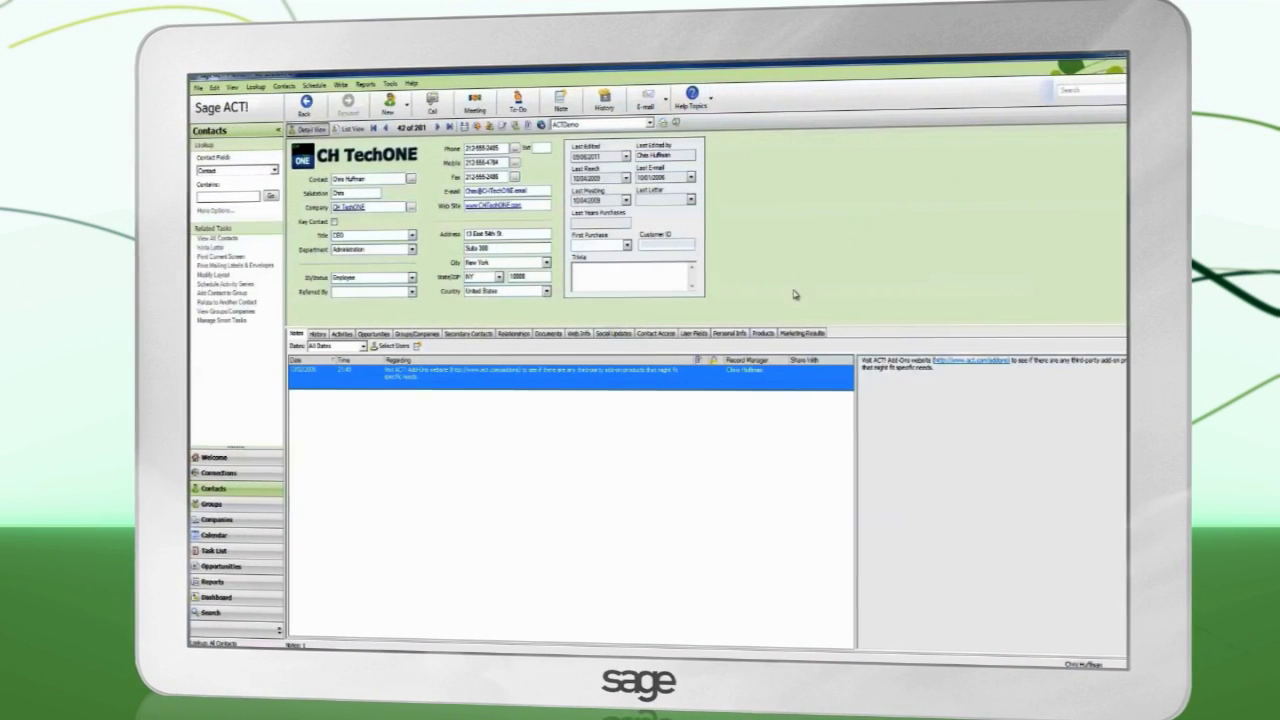
pyautogui.click(763, 333)
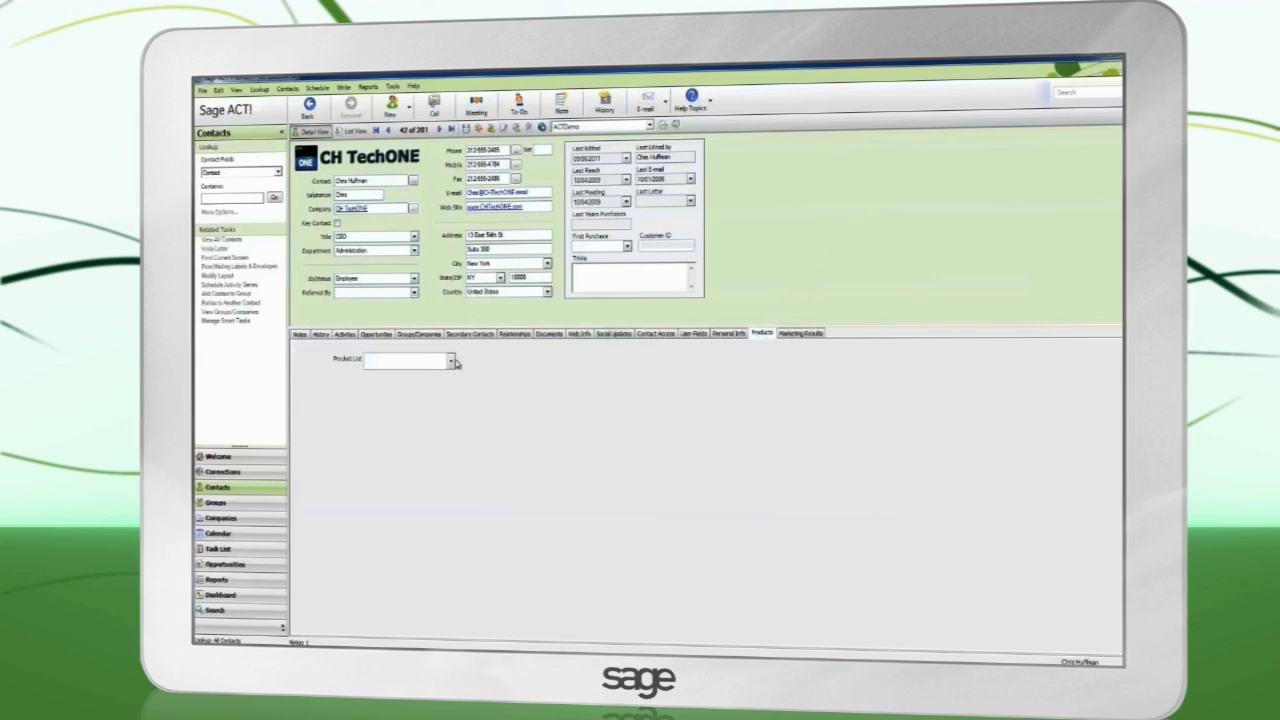
pyautogui.click(451, 362)
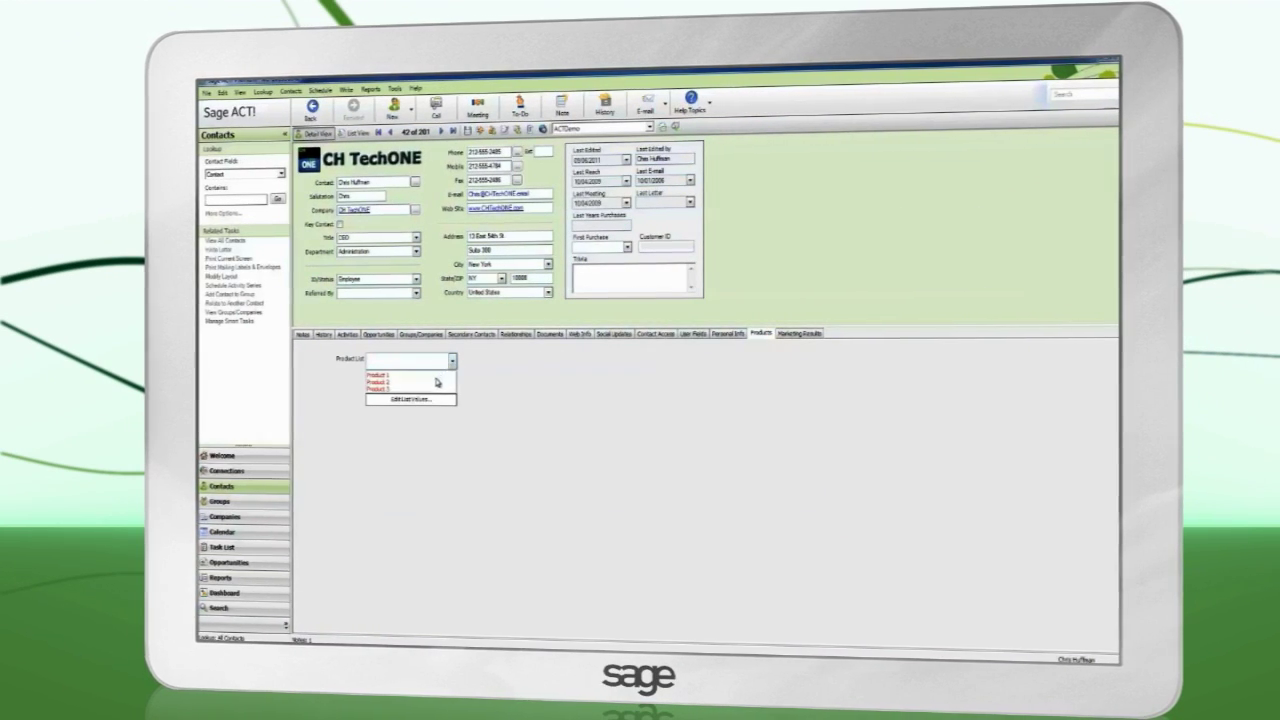
pyautogui.click(436, 382)
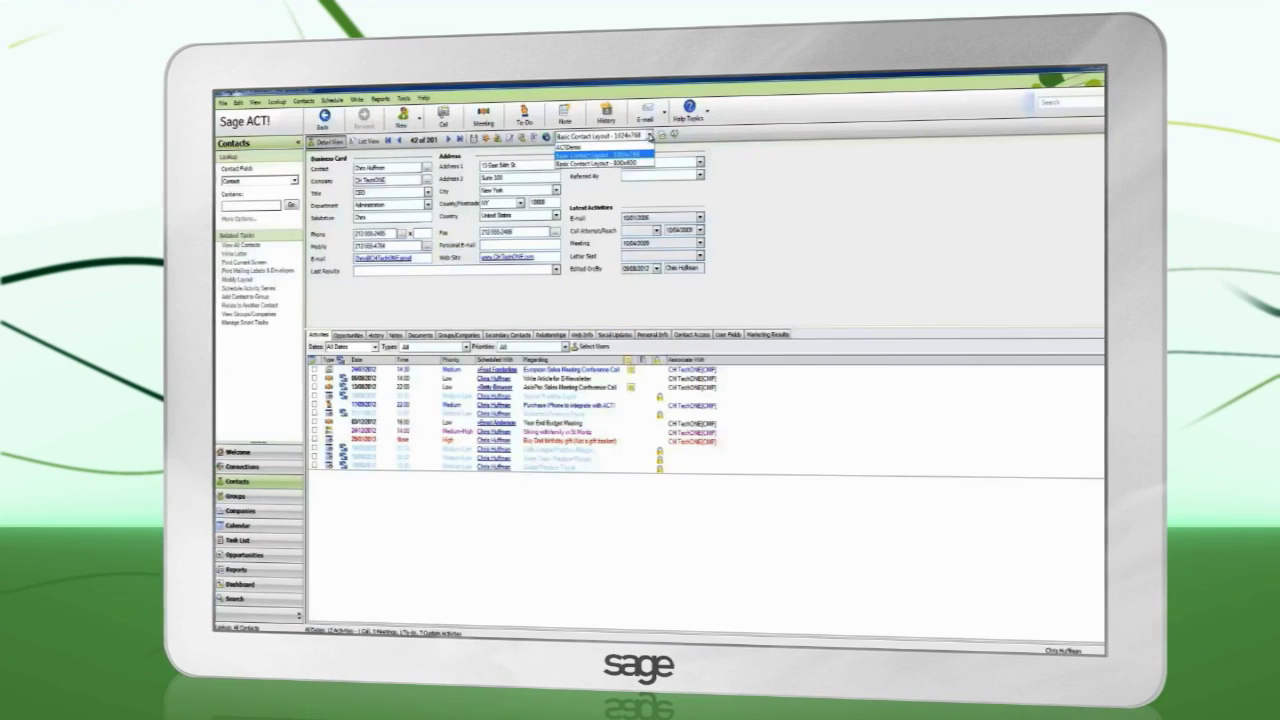
# Step: Switch the contact record back to the ACTDemo layout
pyautogui.click(648, 147)
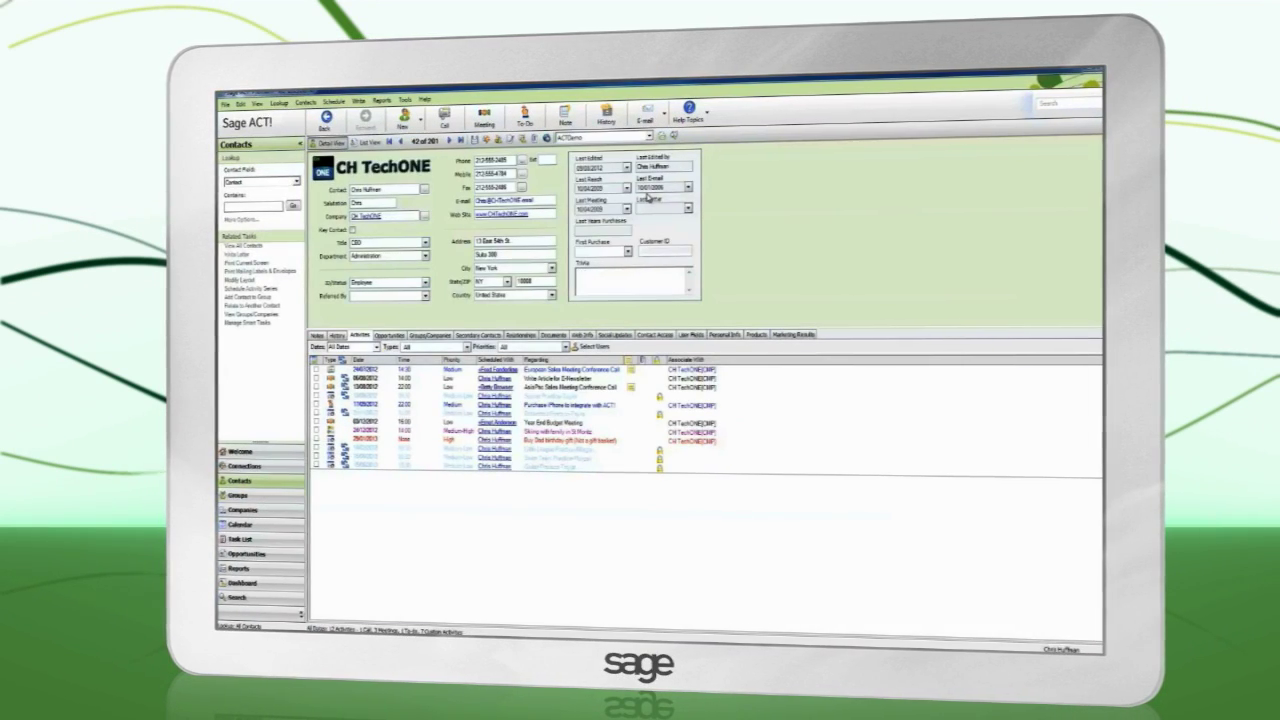